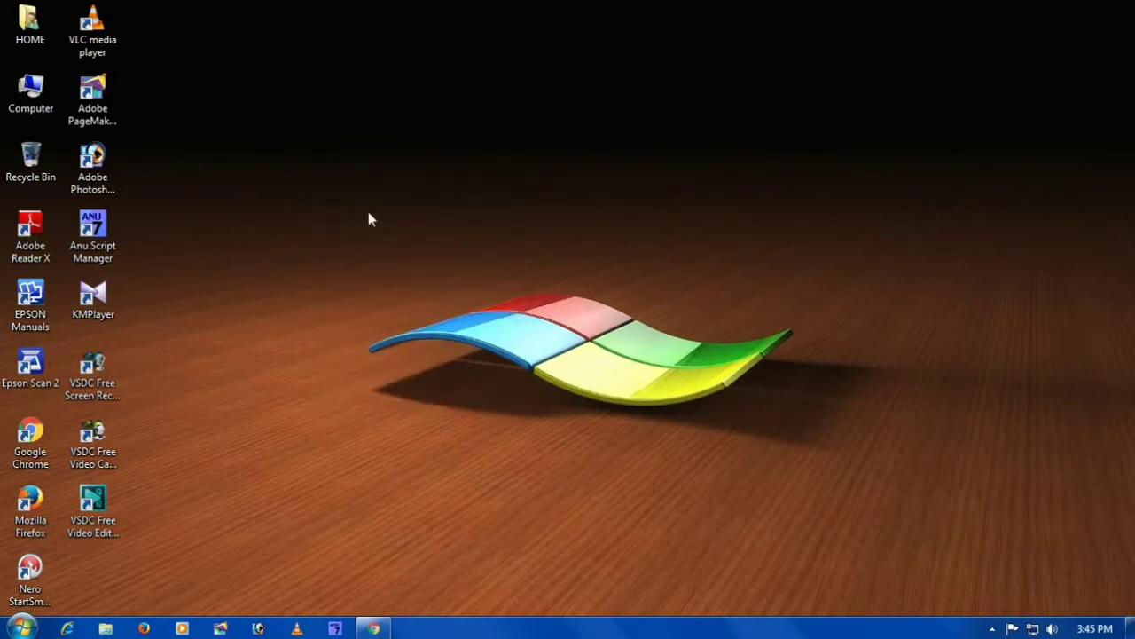
# Refresh the desktop and restore Chrome showing the YouTube channel's home page.
pyautogui.rightClick(383, 199)
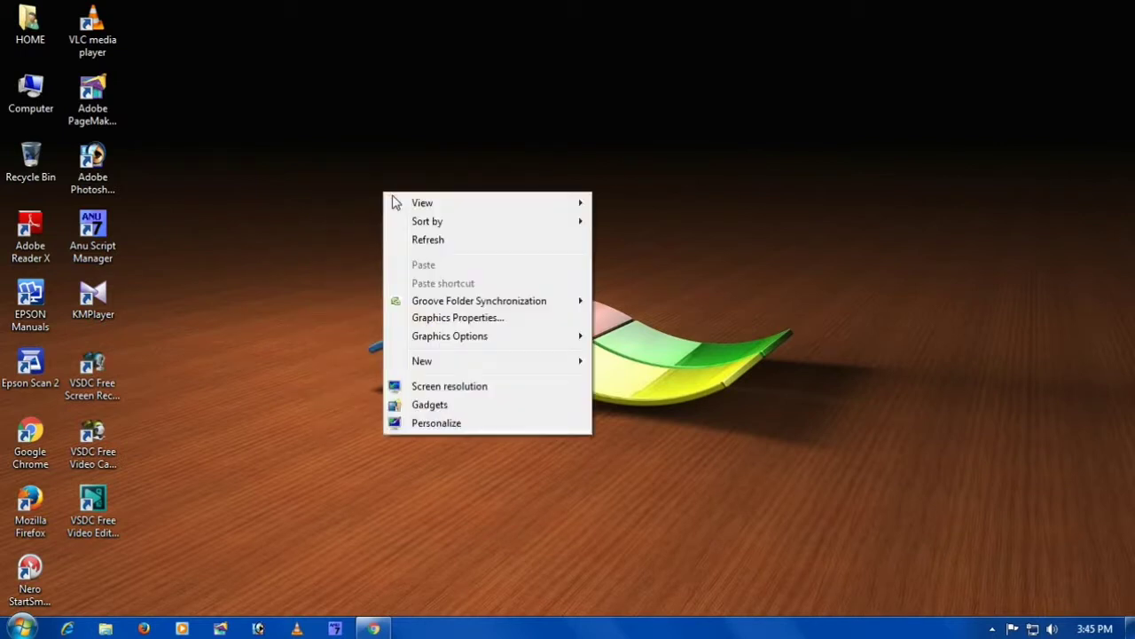
pyautogui.click(417, 239)
pyautogui.click(374, 628)
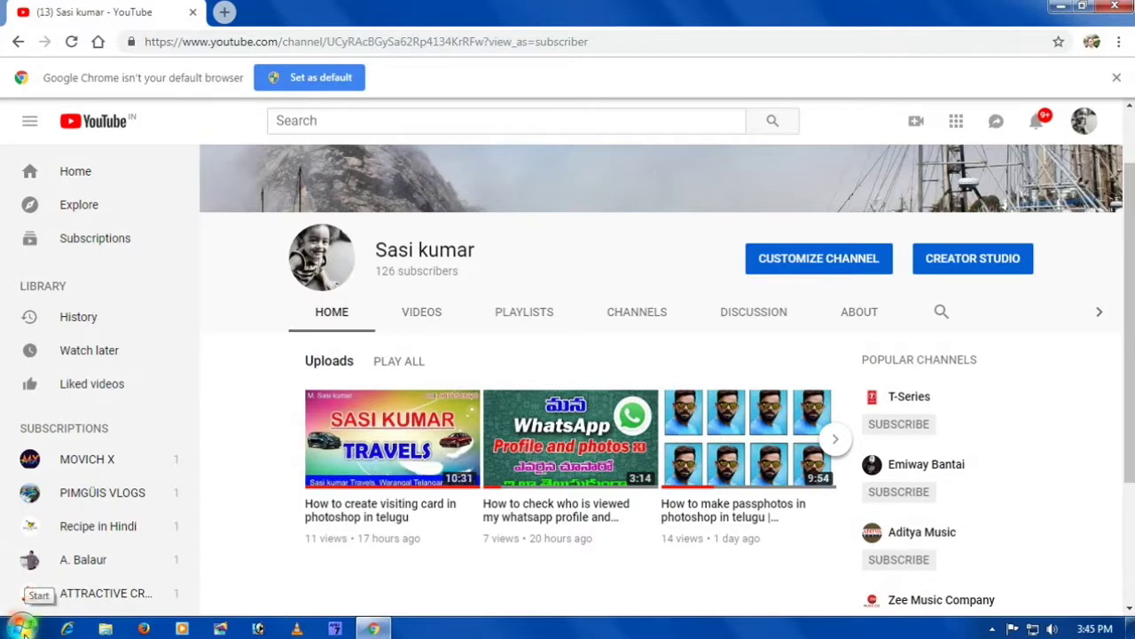
# Search the Start menu for 'snipping tool' and launch Snipping Tool.
pyautogui.click(18, 628)
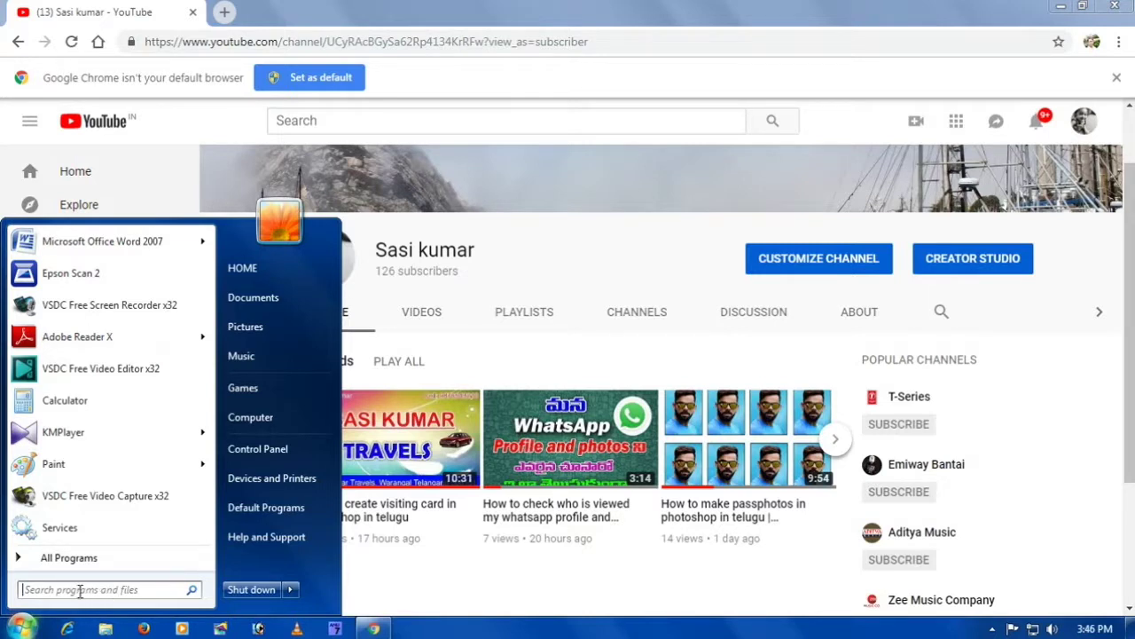
pyautogui.write('sni')
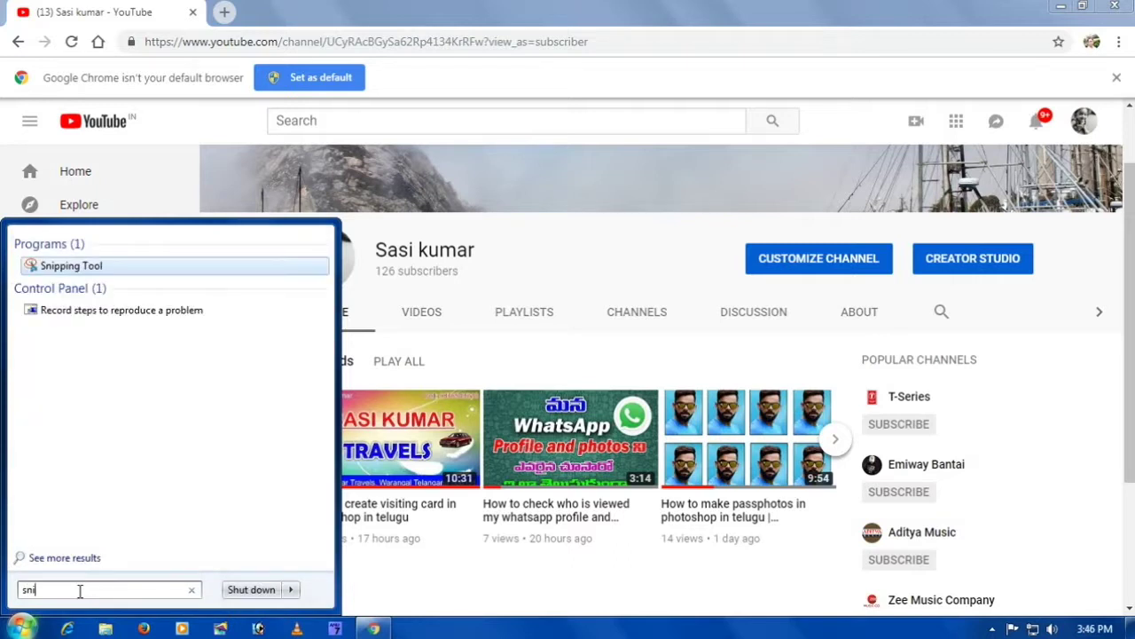
pyautogui.write('pping tool')
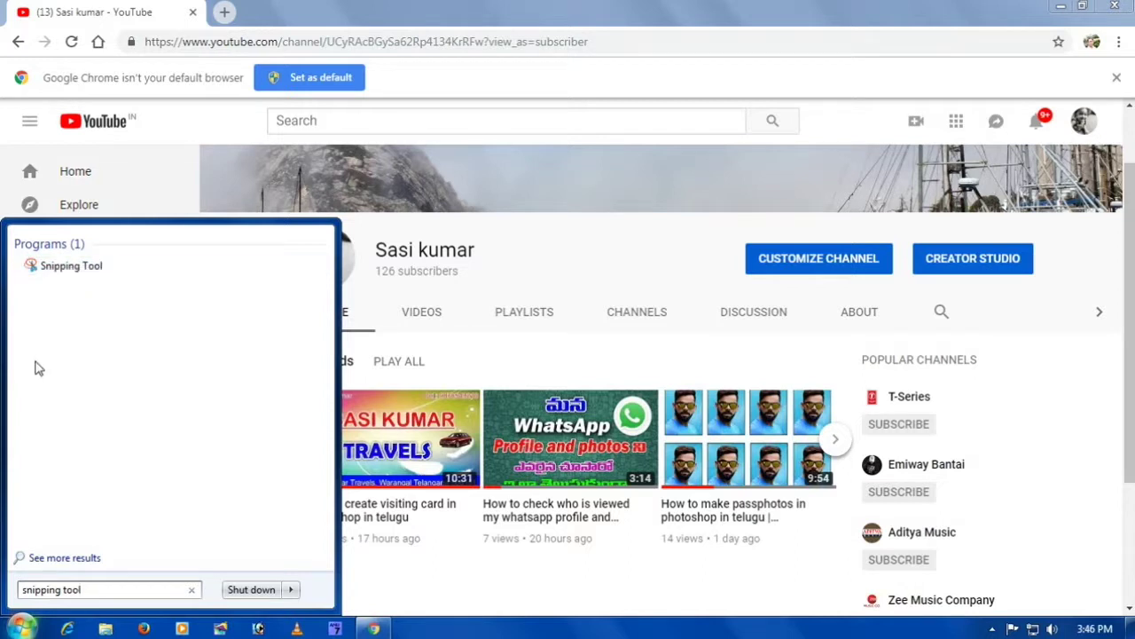
pyautogui.click(78, 268)
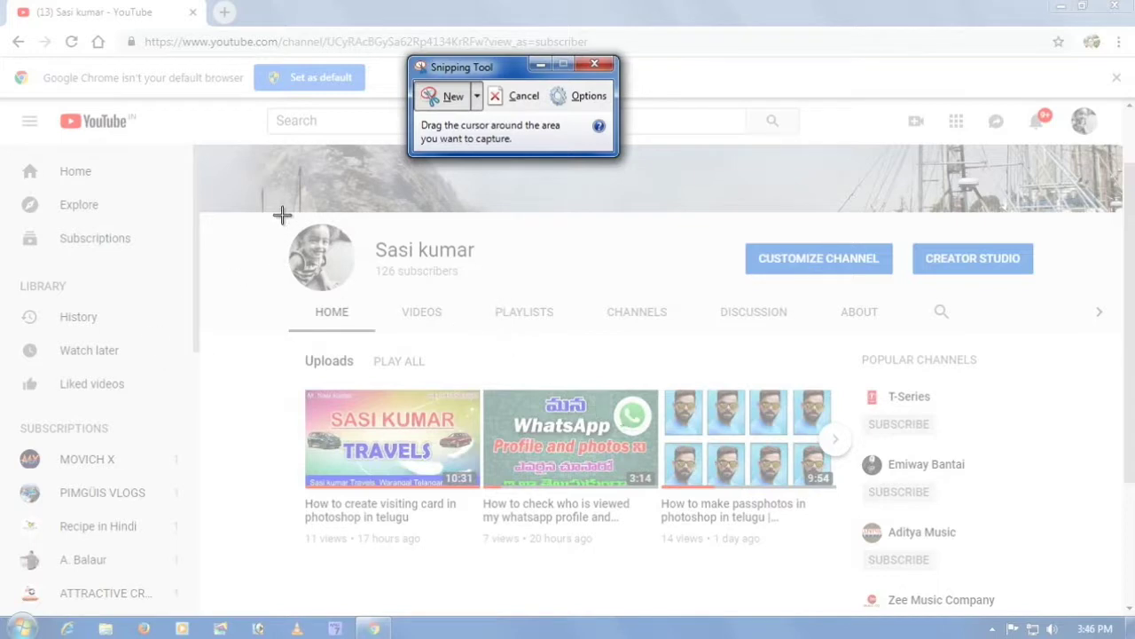
# Snip the channel header, tabs and first three uploads, then move the editor window up-left.
pyautogui.moveTo(280, 215); pyautogui.dragTo(855, 526)
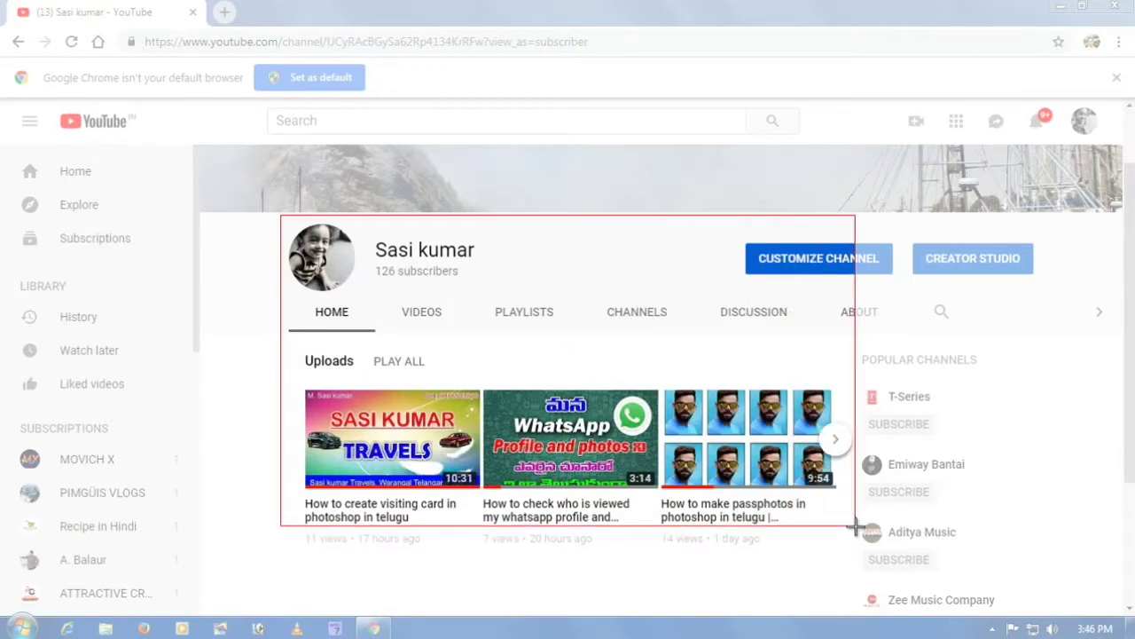
pyautogui.moveTo(855, 526); pyautogui.dragTo(856, 527)
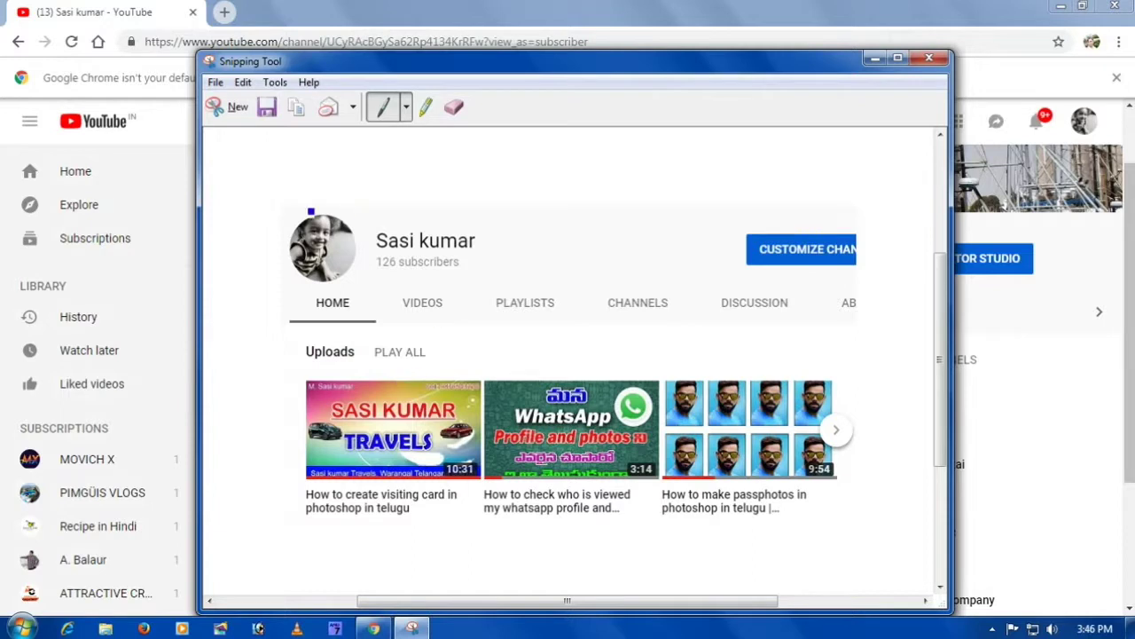
pyautogui.moveTo(377, 70); pyautogui.dragTo(306, 15)
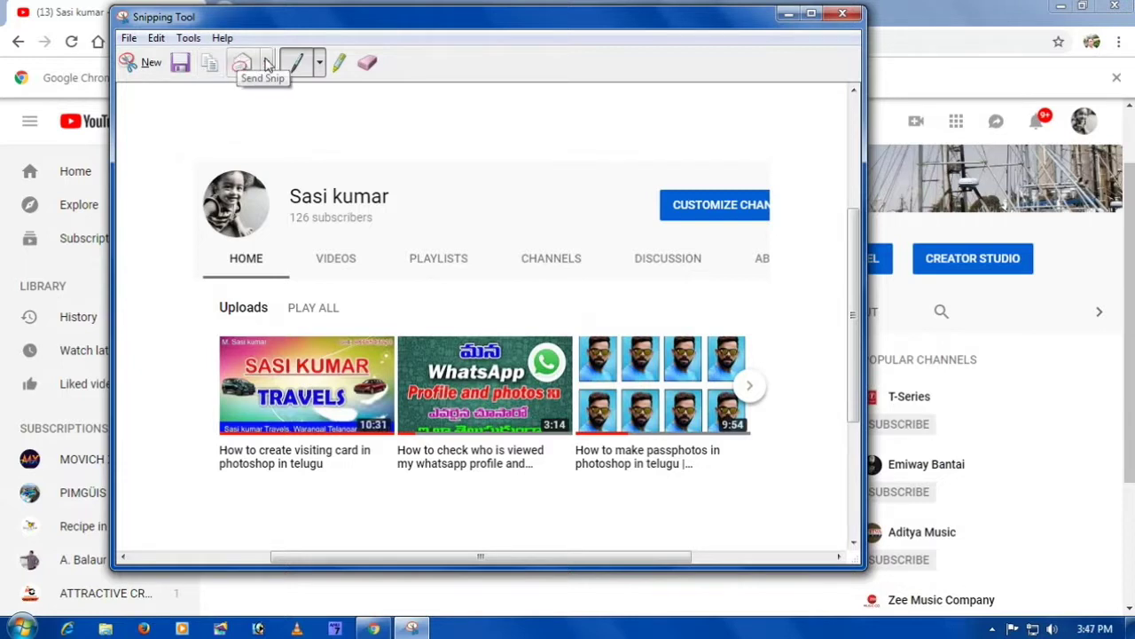
# Glance at the Send Snip options without sending, then choose Red Pen.
pyautogui.click(267, 64)
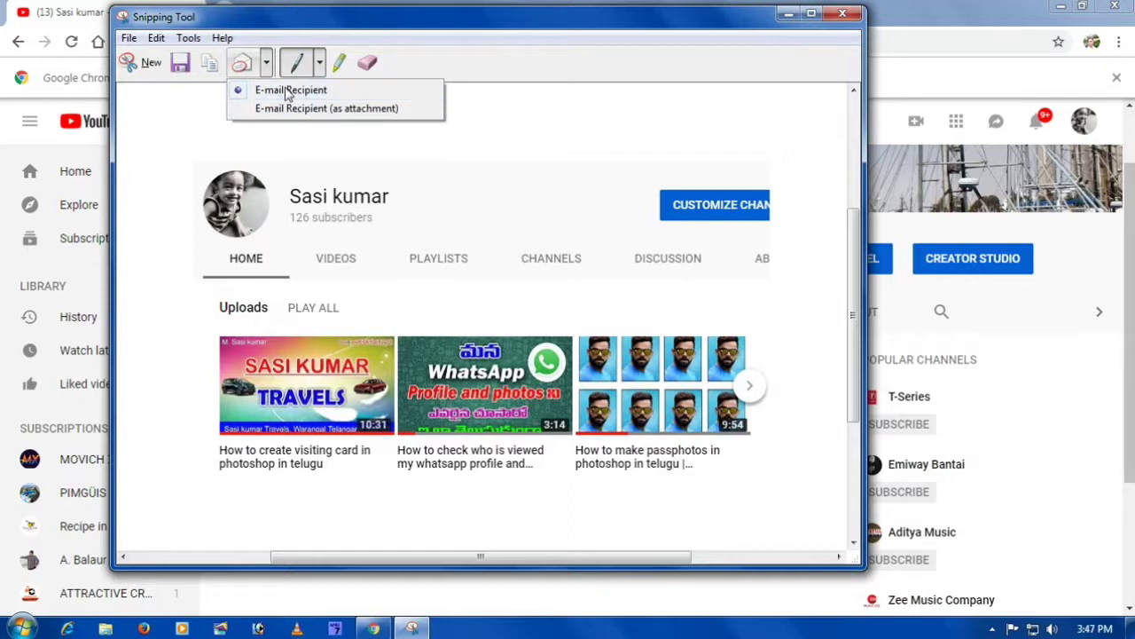
pyautogui.click(232, 95)
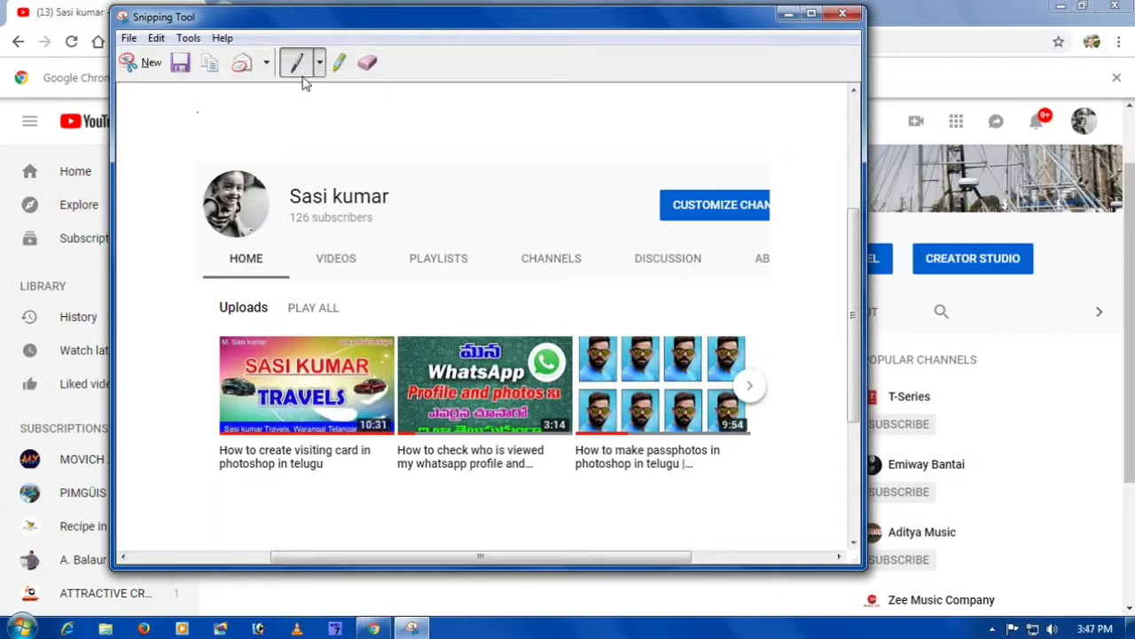
pyautogui.click(319, 64)
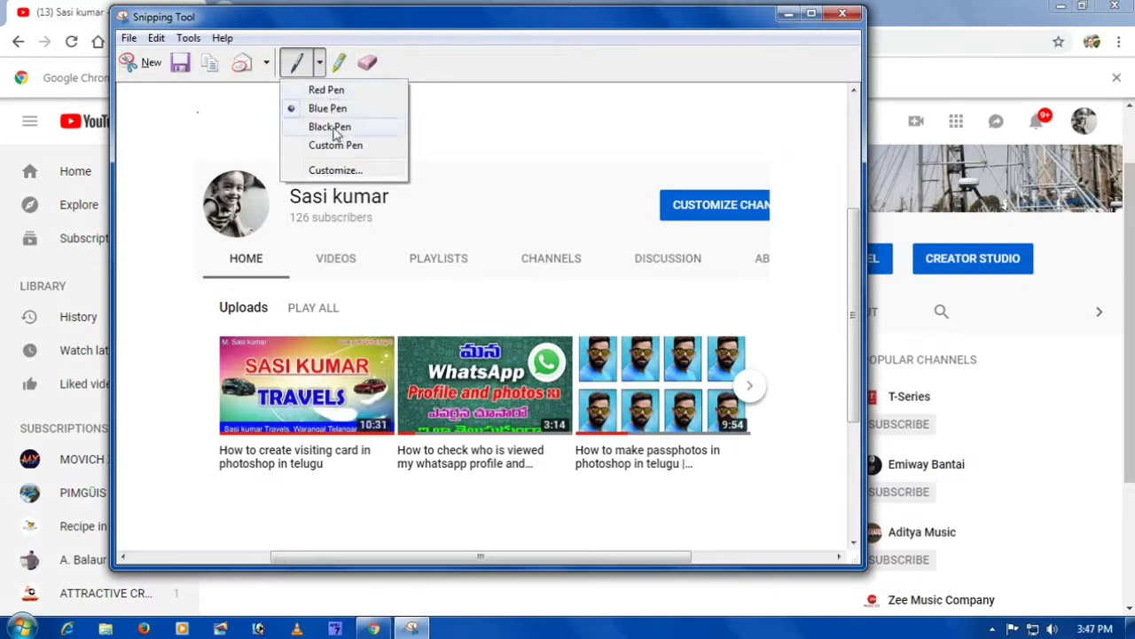
pyautogui.click(335, 89)
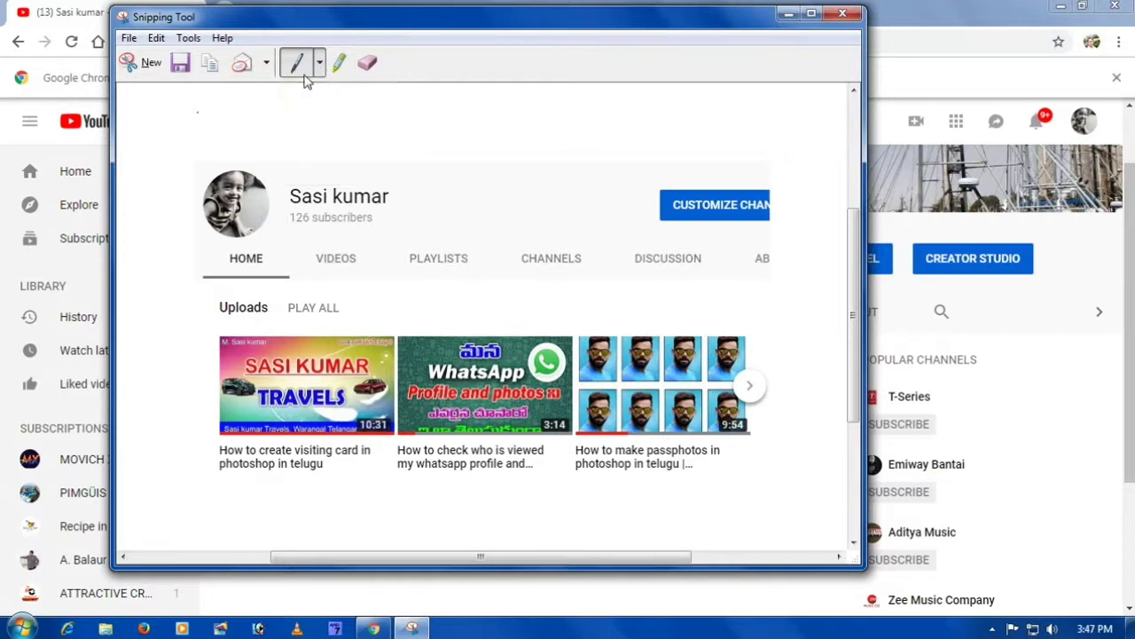
# In red, underline the channel name and subscribers, circle PLAYLISTS and CUSTOMIZE CHANNEL, cross out CHANNELS.
pyautogui.moveTo(294, 179); pyautogui.dragTo(388, 177)
pyautogui.moveTo(297, 233)
pyautogui.mouseDown()
pyautogui.moveTo(372, 229)
pyautogui.moveTo(482, 167)
pyautogui.mouseUp()
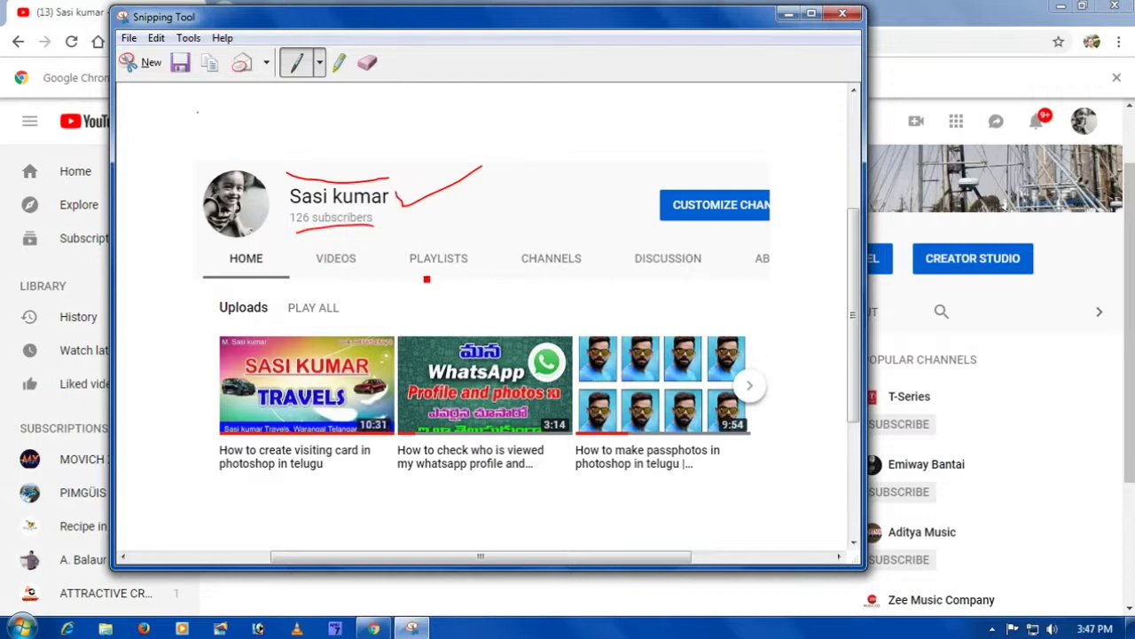
pyautogui.moveTo(403, 266)
pyautogui.mouseDown()
pyautogui.moveTo(469, 262)
pyautogui.moveTo(431, 289)
pyautogui.moveTo(391, 258)
pyautogui.moveTo(345, 284)
pyautogui.moveTo(345, 238)
pyautogui.moveTo(308, 284)
pyautogui.moveTo(368, 282)
pyautogui.mouseUp()
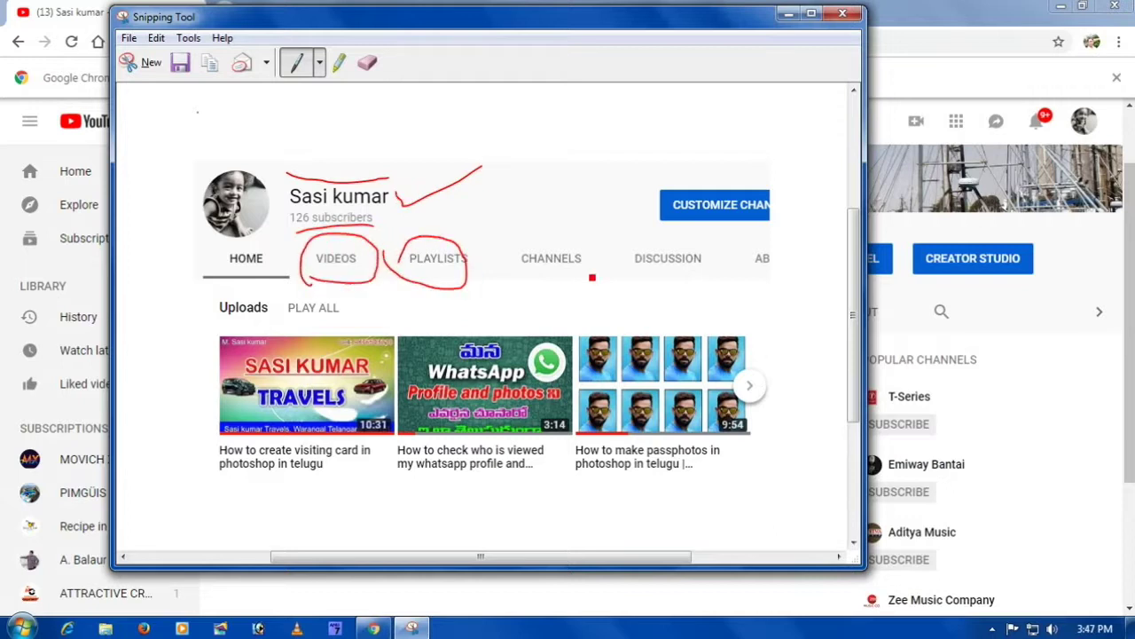
pyautogui.moveTo(599, 238)
pyautogui.mouseDown()
pyautogui.moveTo(585, 274)
pyautogui.moveTo(626, 282)
pyautogui.mouseUp()
pyautogui.moveTo(718, 237)
pyautogui.mouseDown()
pyautogui.moveTo(786, 219)
pyautogui.moveTo(641, 173)
pyautogui.moveTo(754, 238)
pyautogui.mouseUp()
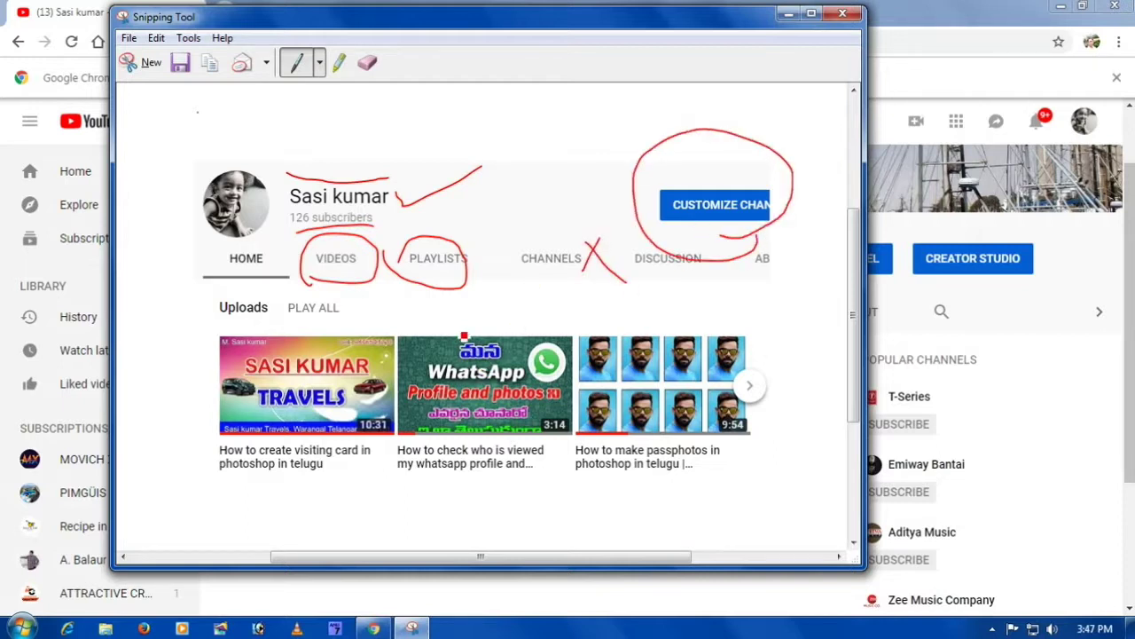
pyautogui.moveTo(517, 259)
pyautogui.mouseDown()
pyautogui.moveTo(603, 262)
pyautogui.moveTo(530, 287)
pyautogui.moveTo(545, 265)
pyautogui.moveTo(563, 289)
pyautogui.mouseUp()
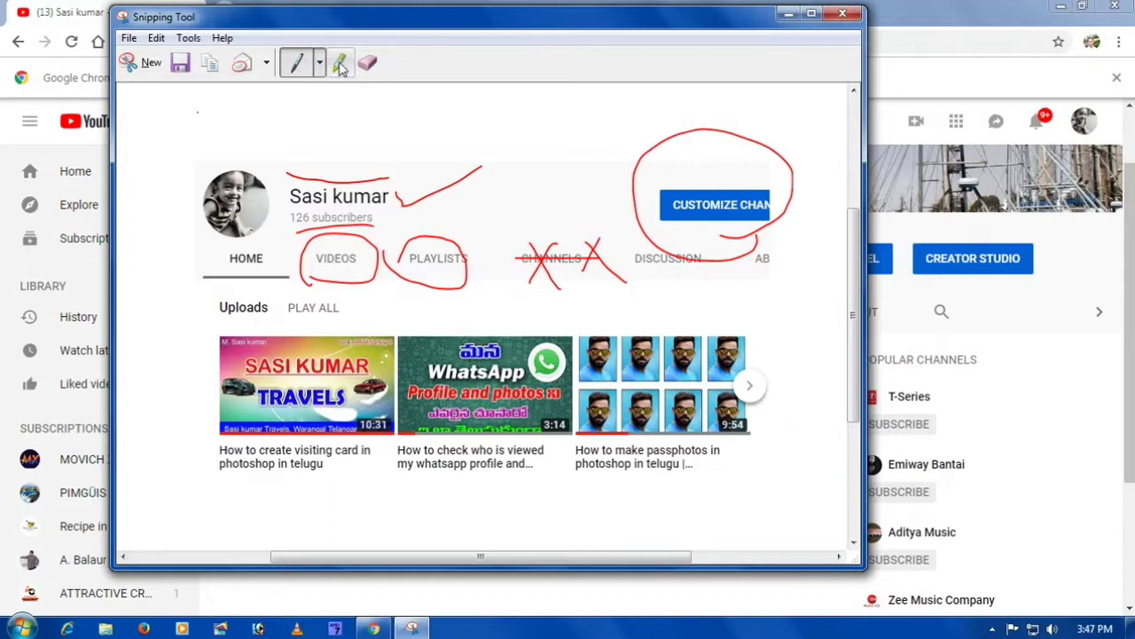
# Highlight VIDEOS, the channel name, HOME and PLAYLISTS in yellow.
pyautogui.click(340, 66)
pyautogui.moveTo(319, 257); pyautogui.dragTo(355, 258)
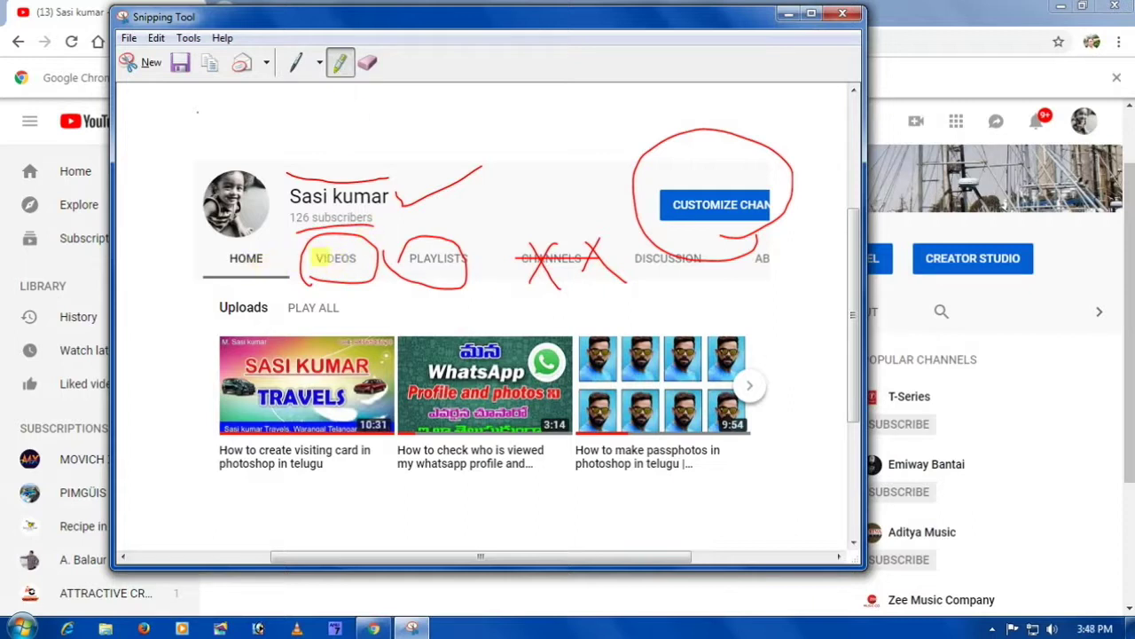
pyautogui.moveTo(316, 259); pyautogui.dragTo(364, 262)
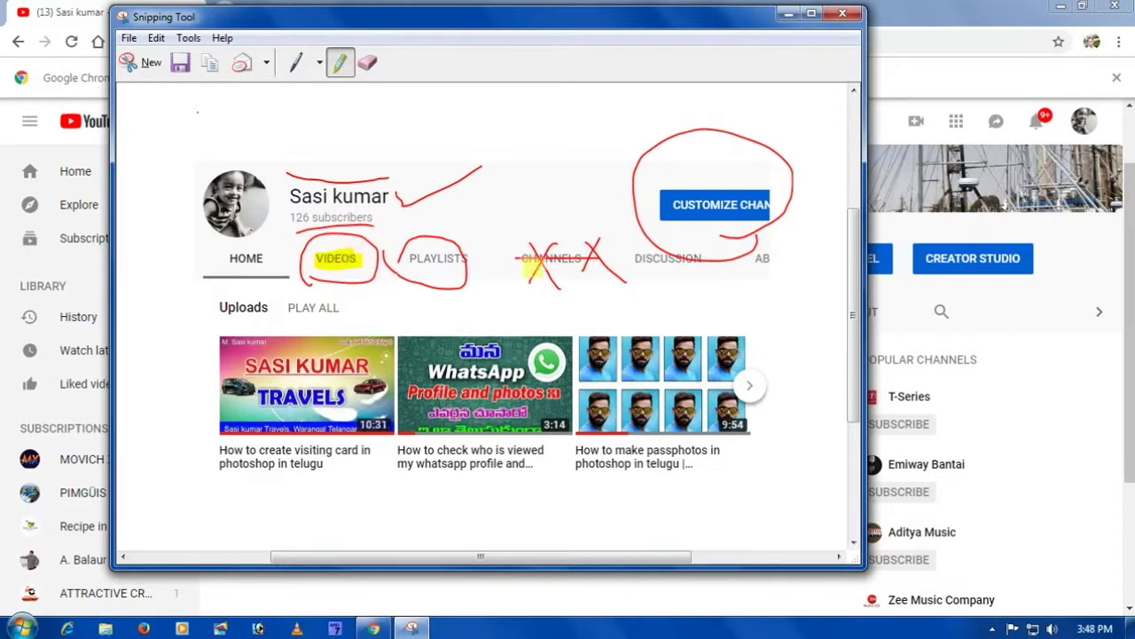
pyautogui.moveTo(456, 135); pyautogui.dragTo(536, 136)
pyautogui.moveTo(291, 198); pyautogui.dragTo(390, 200)
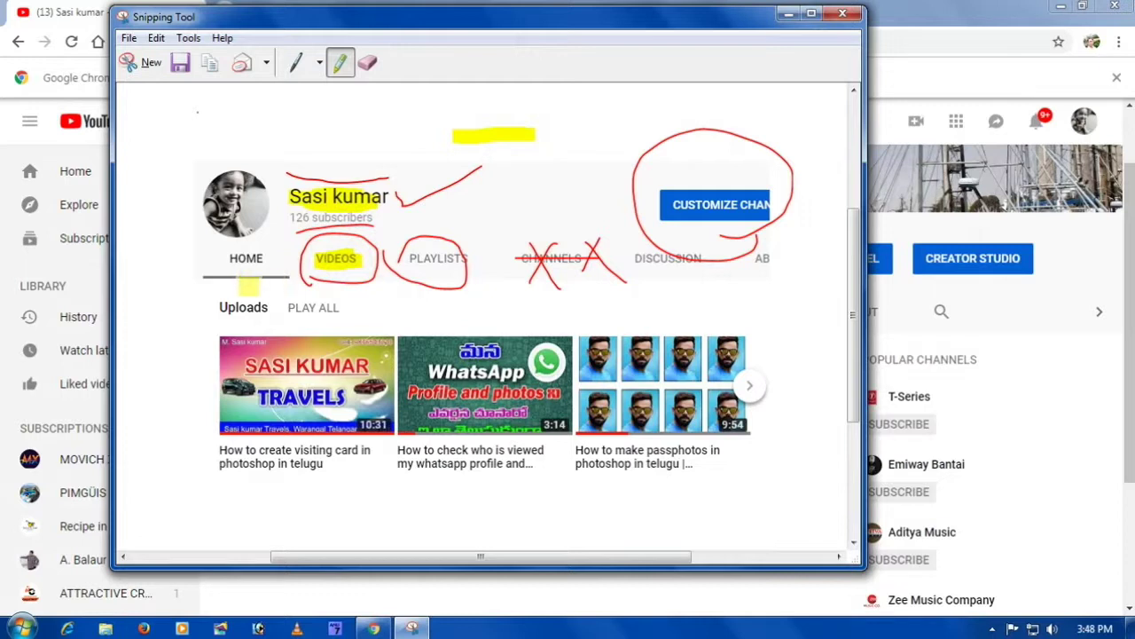
pyautogui.moveTo(227, 258); pyautogui.dragTo(284, 258)
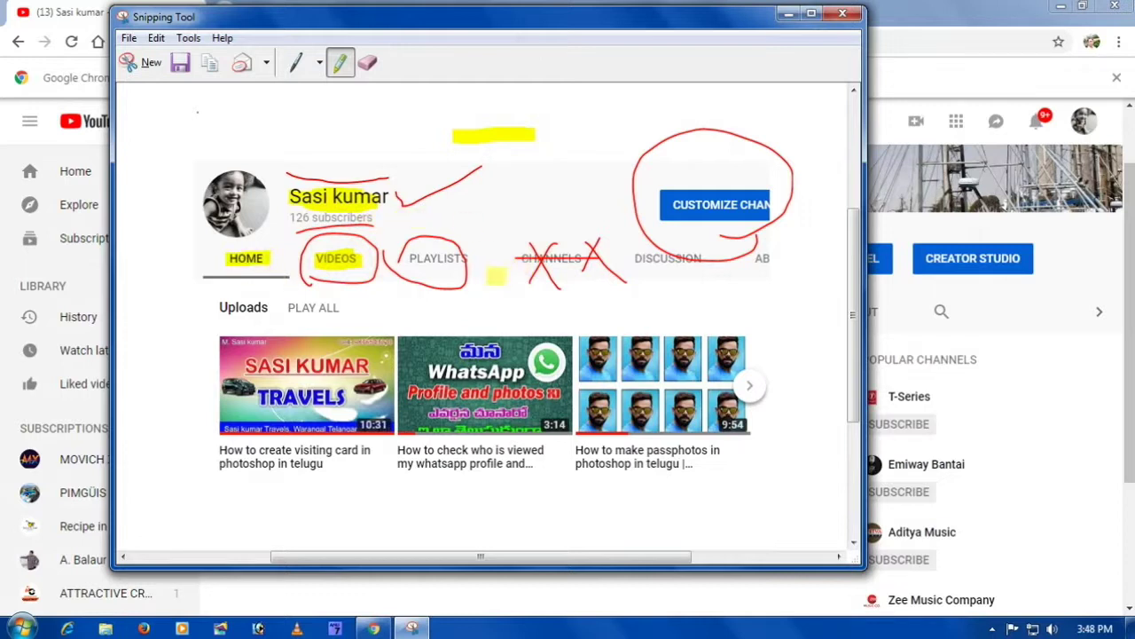
pyautogui.moveTo(466, 259); pyautogui.dragTo(412, 259)
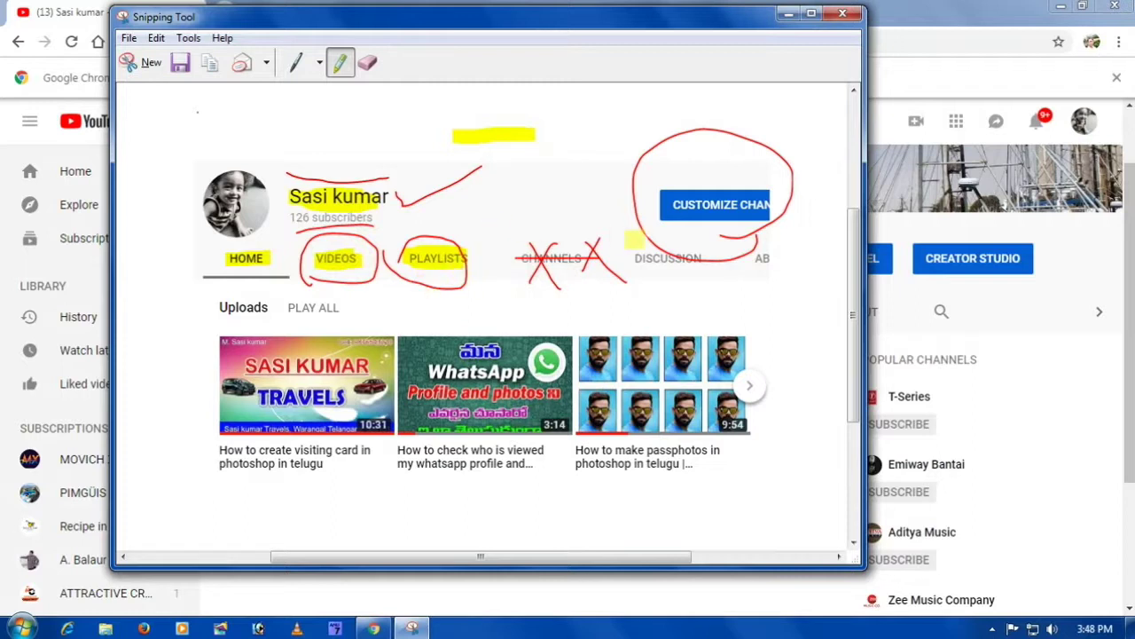
# Add extra yellow strokes over the thumbnails and near CUSTOMIZE CHANNEL.
pyautogui.moveTo(665, 328)
pyautogui.mouseDown()
pyautogui.moveTo(603, 356)
pyautogui.moveTo(809, 286)
pyautogui.mouseUp()
pyautogui.moveTo(625, 239); pyautogui.dragTo(752, 246)
pyautogui.moveTo(574, 176); pyautogui.dragTo(621, 213)
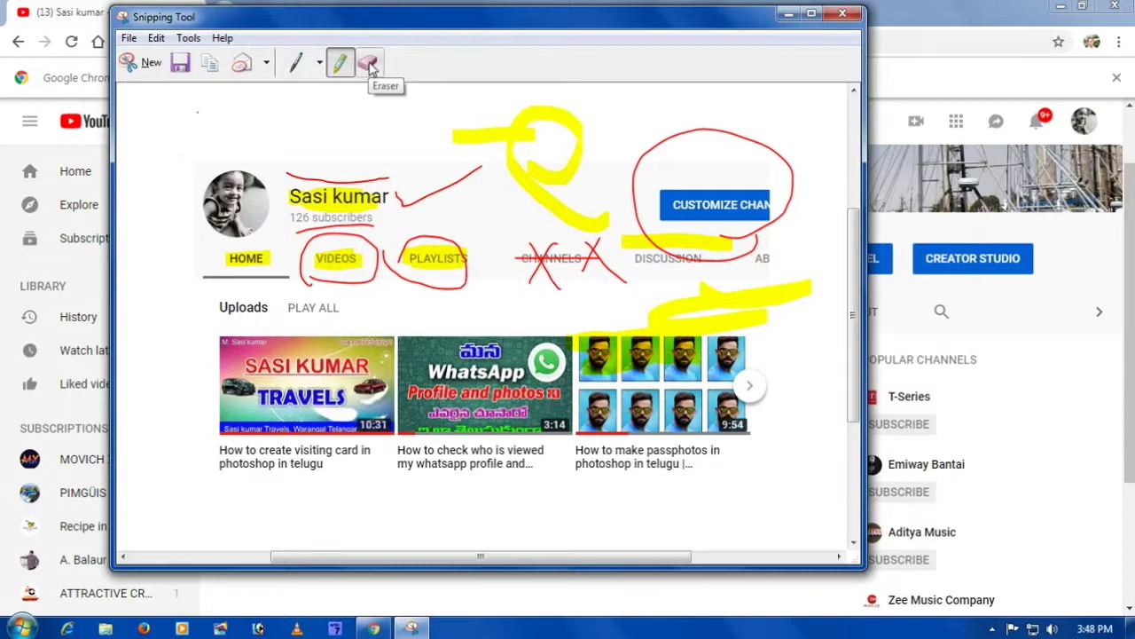
# Erase the channel-name marks, yellow scribbles, CUSTOMIZE CHANNEL circle and part of the CHANNELS X.
pyautogui.click(371, 67)
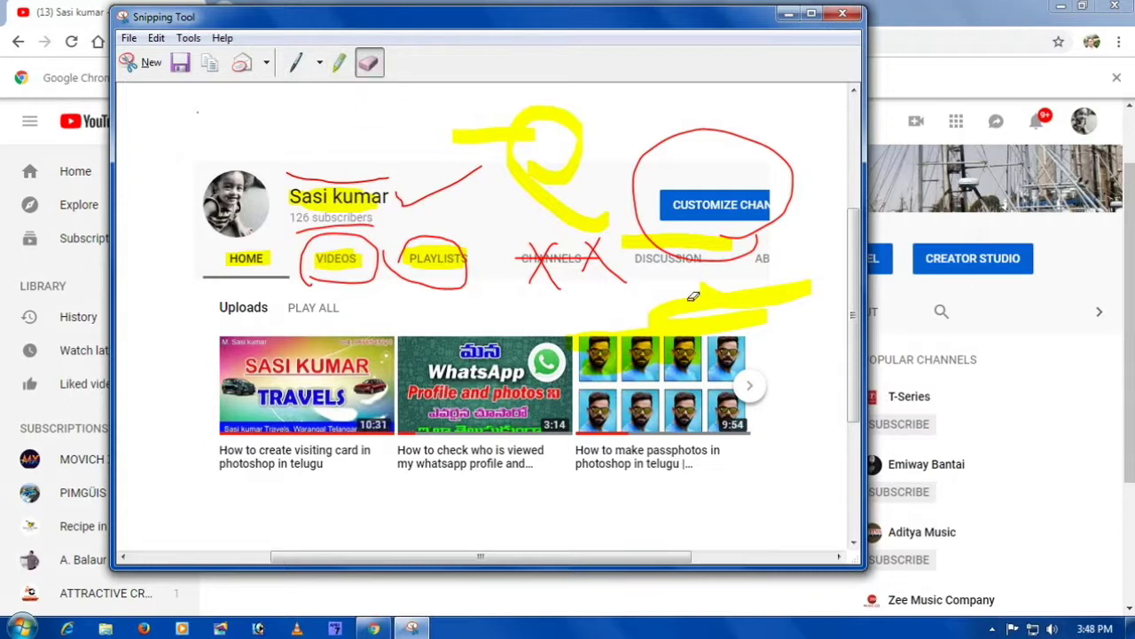
pyautogui.moveTo(291, 168); pyautogui.dragTo(363, 179)
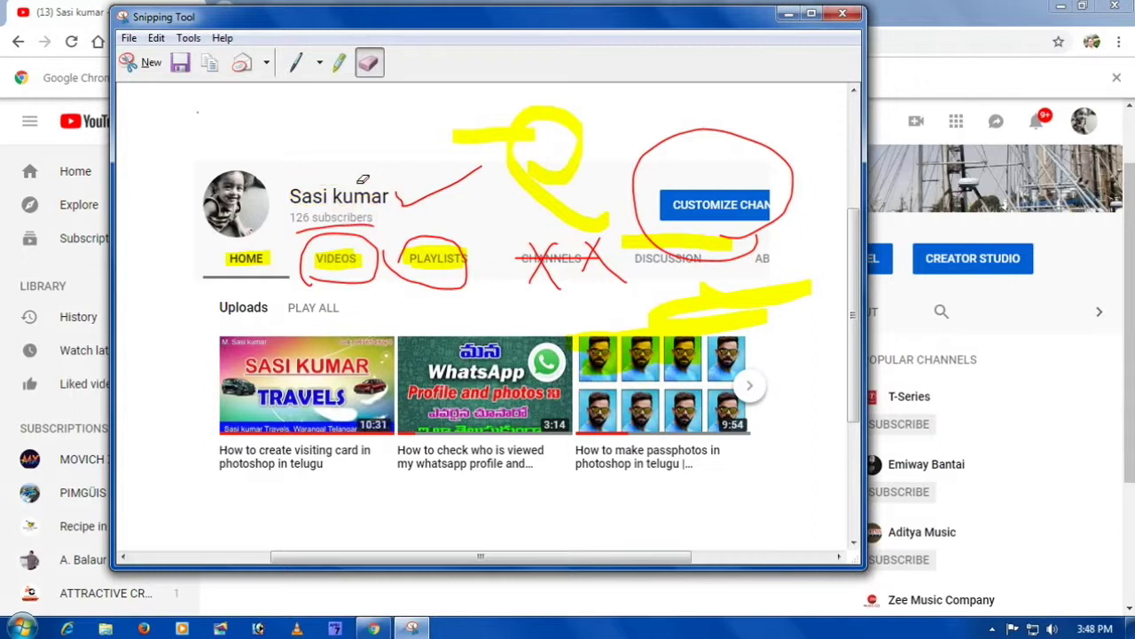
pyautogui.click(428, 195)
pyautogui.click(504, 140)
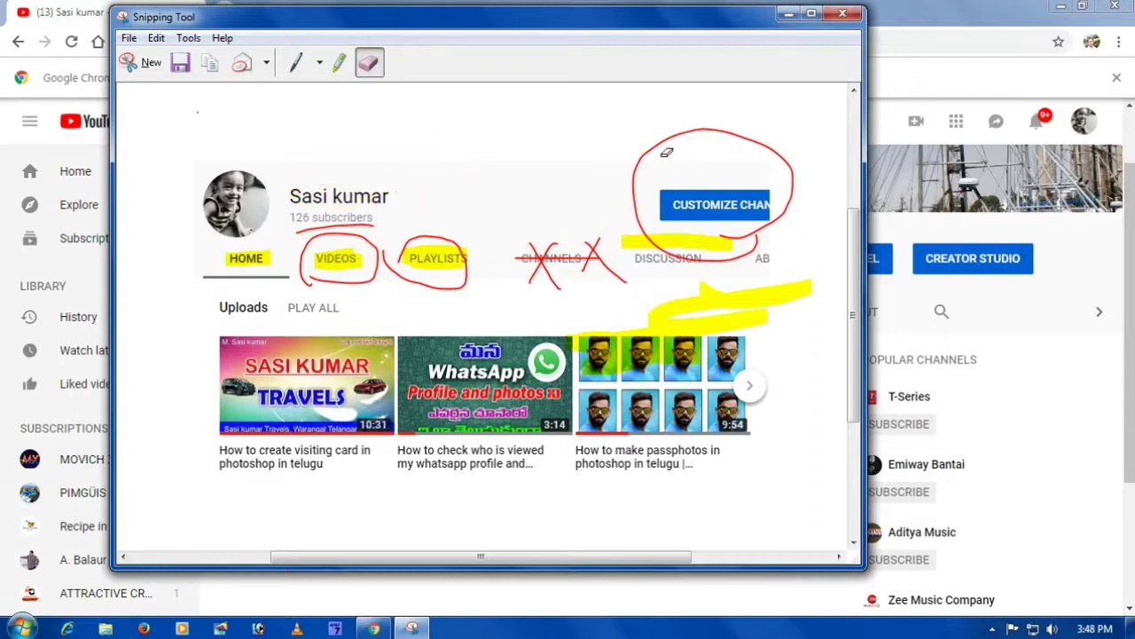
pyautogui.click(679, 131)
pyautogui.click(699, 242)
pyautogui.click(729, 297)
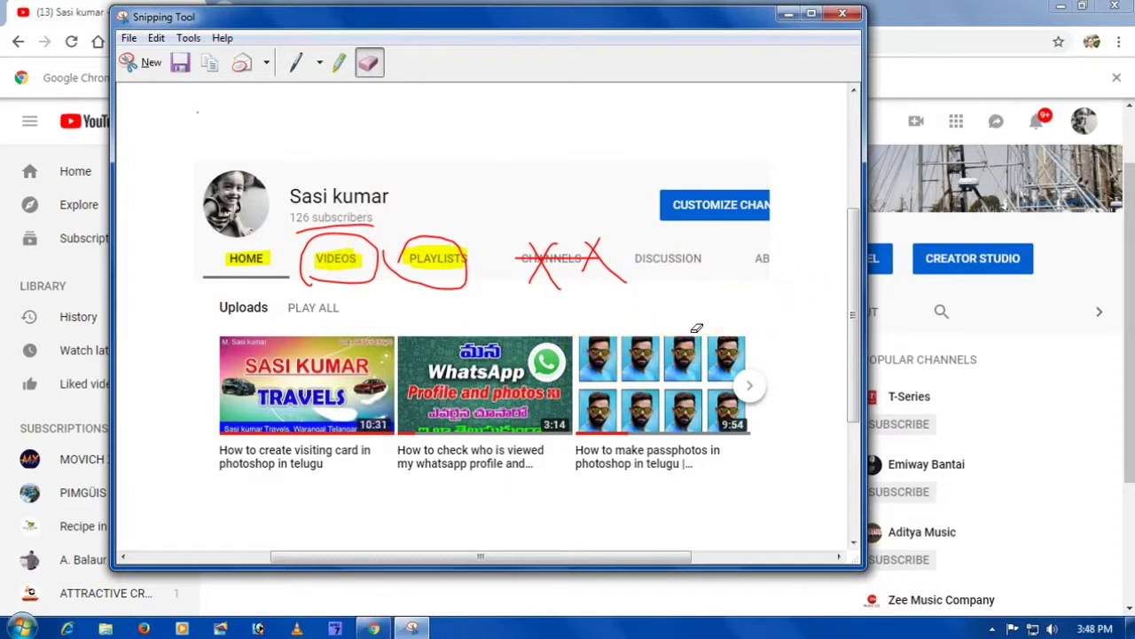
pyautogui.click(612, 259)
# Erase the remaining X, the PLAYLISTS, VIDEOS and HOME marks, and the subscriber underline.
pyautogui.click(541, 271)
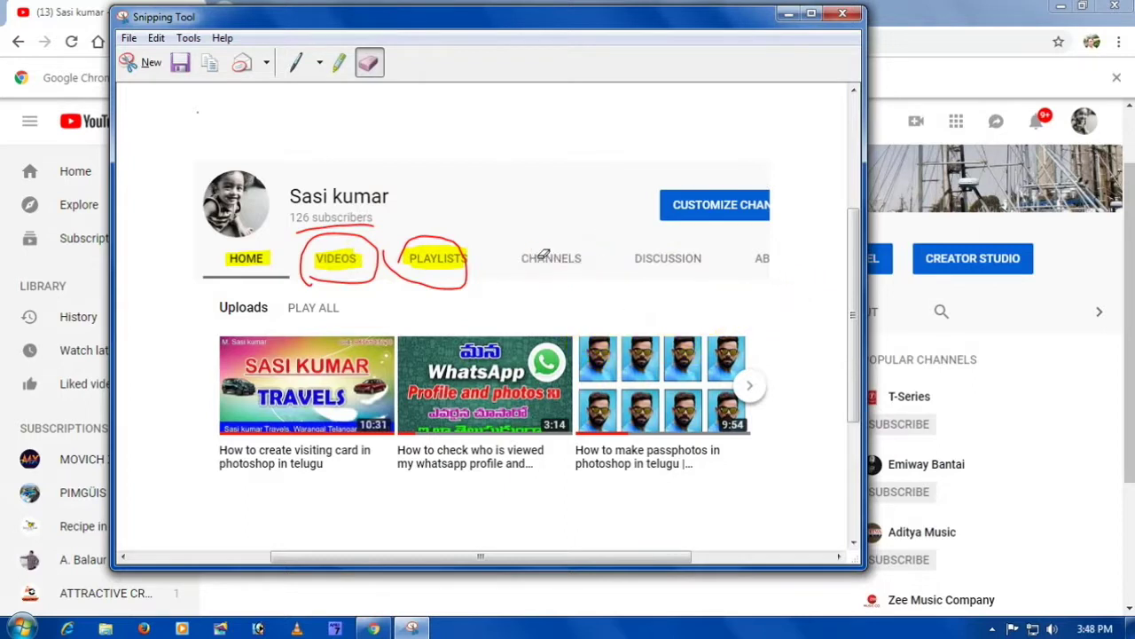
pyautogui.click(449, 258)
pyautogui.click(426, 241)
pyautogui.click(339, 278)
pyautogui.click(343, 227)
pyautogui.click(255, 259)
pyautogui.click(321, 257)
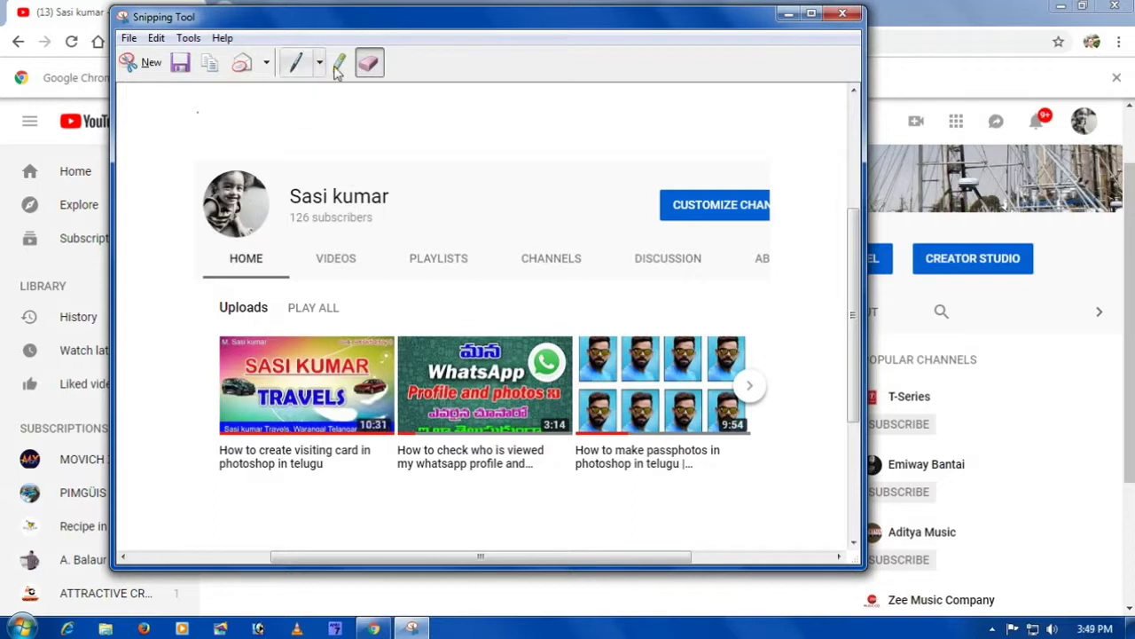
pyautogui.click(296, 62)
# Draw a red curve under the channel name and enter 'myyyyy' as the snip's file name.
pyautogui.moveTo(304, 166); pyautogui.dragTo(455, 200)
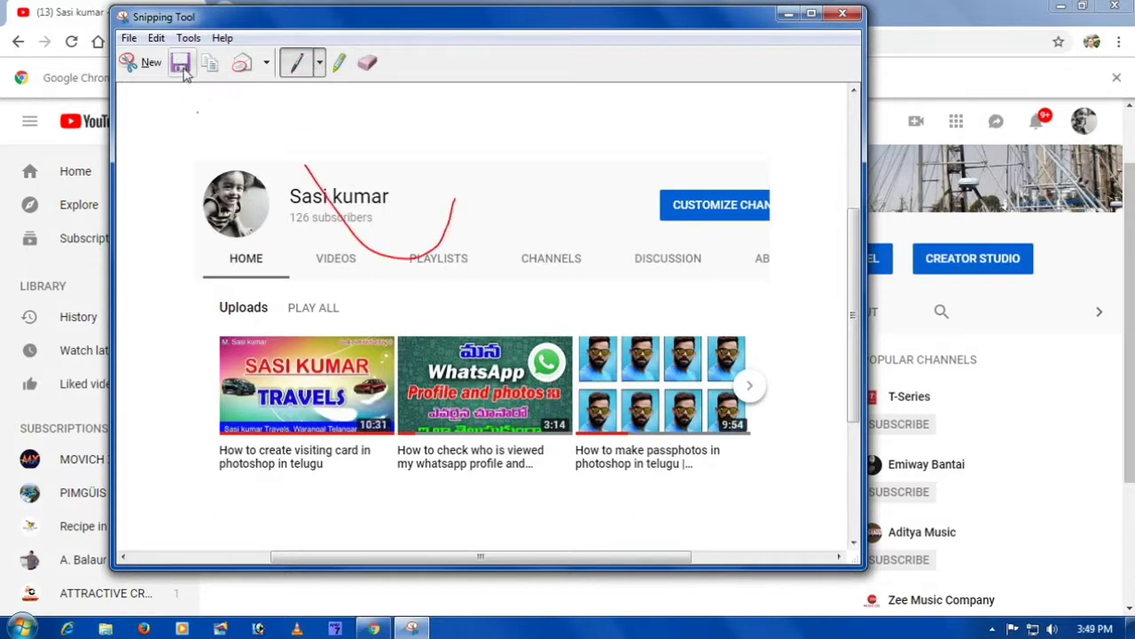
pyautogui.click(181, 64)
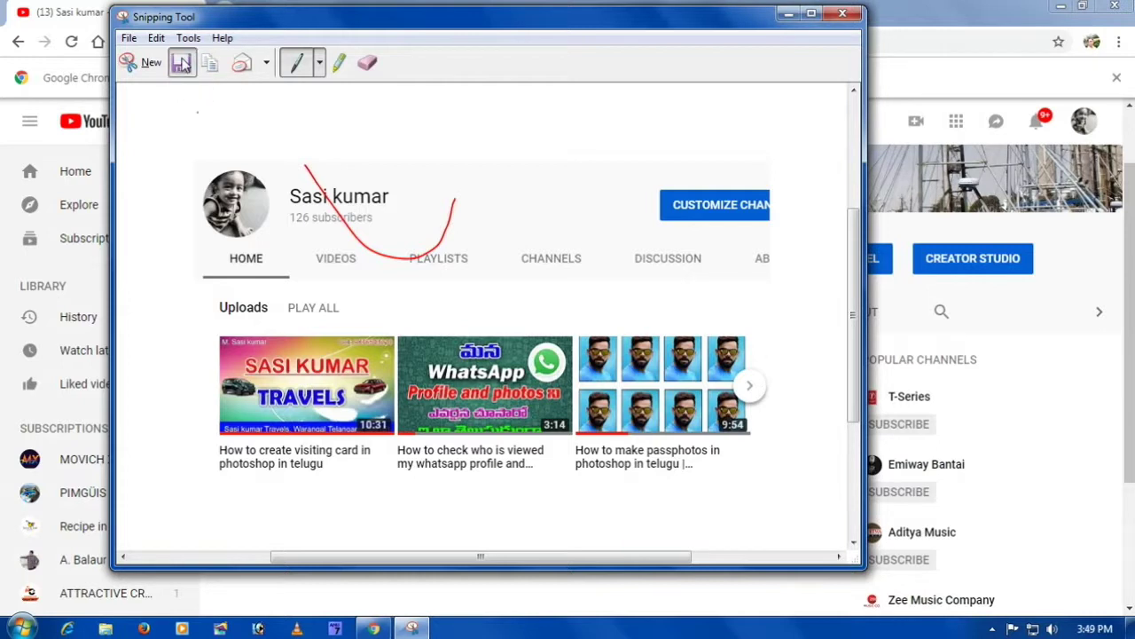
pyautogui.click(286, 332)
pyautogui.hotkey('ctrl', 'a')
pyautogui.write('myyy')
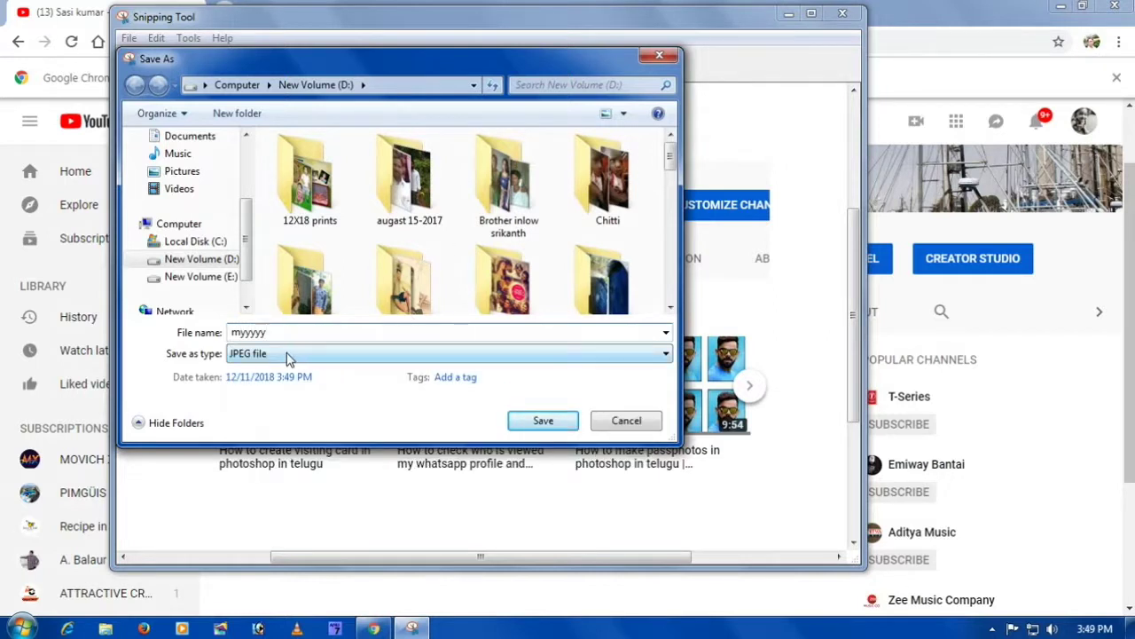
# Save the snip as a JPEG file on New Volume (D:) and close Snipping Tool.
pyautogui.click(268, 354)
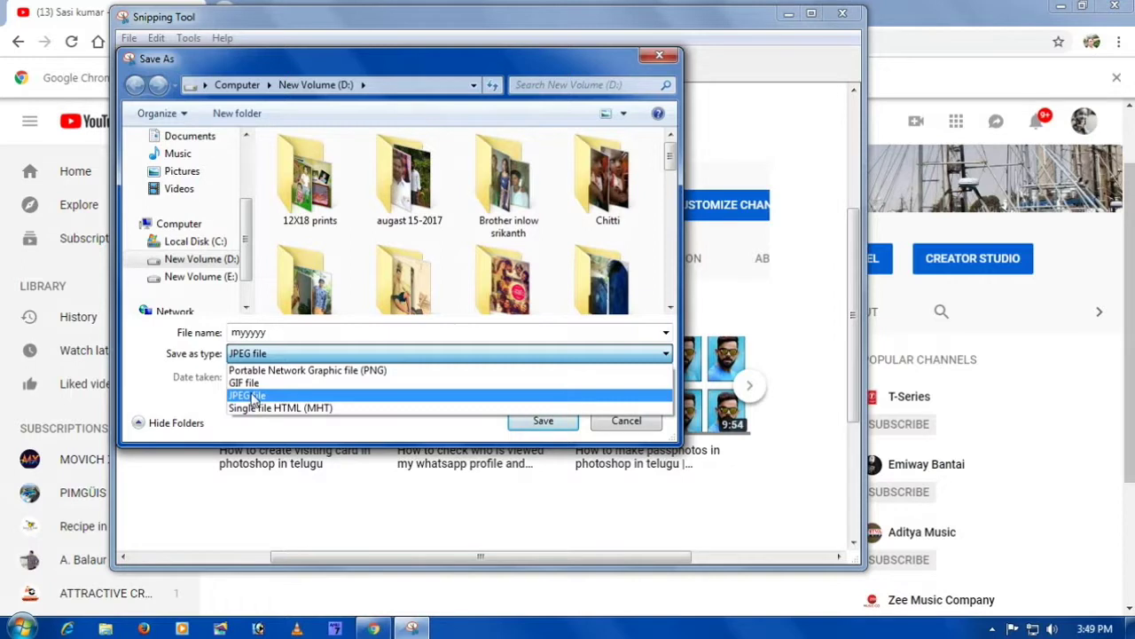
pyautogui.click(254, 397)
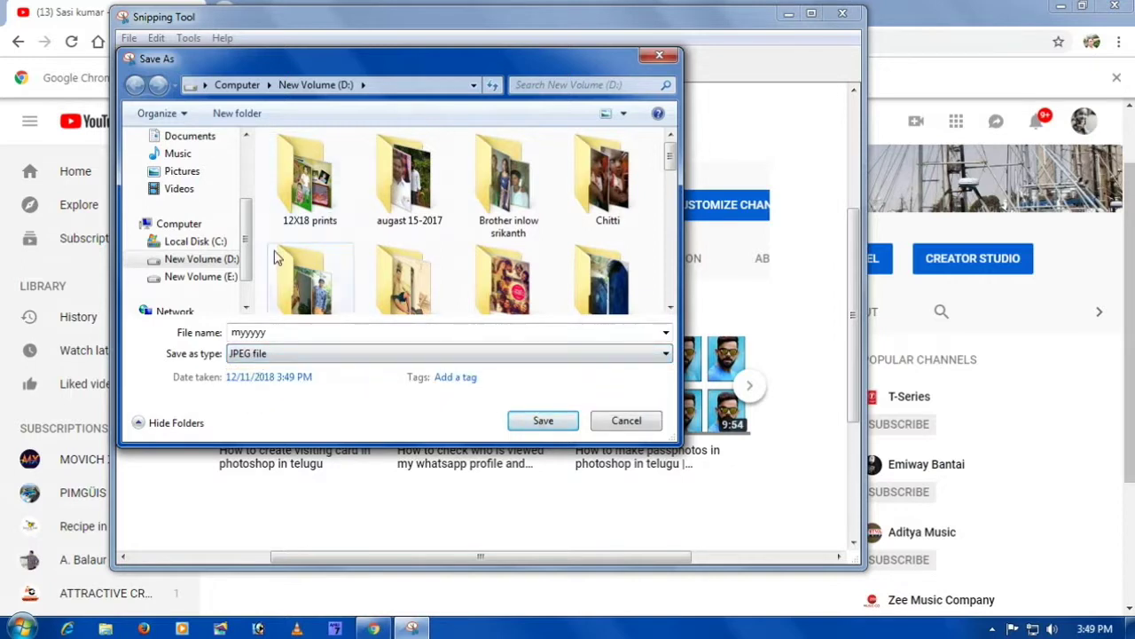
pyautogui.click(543, 422)
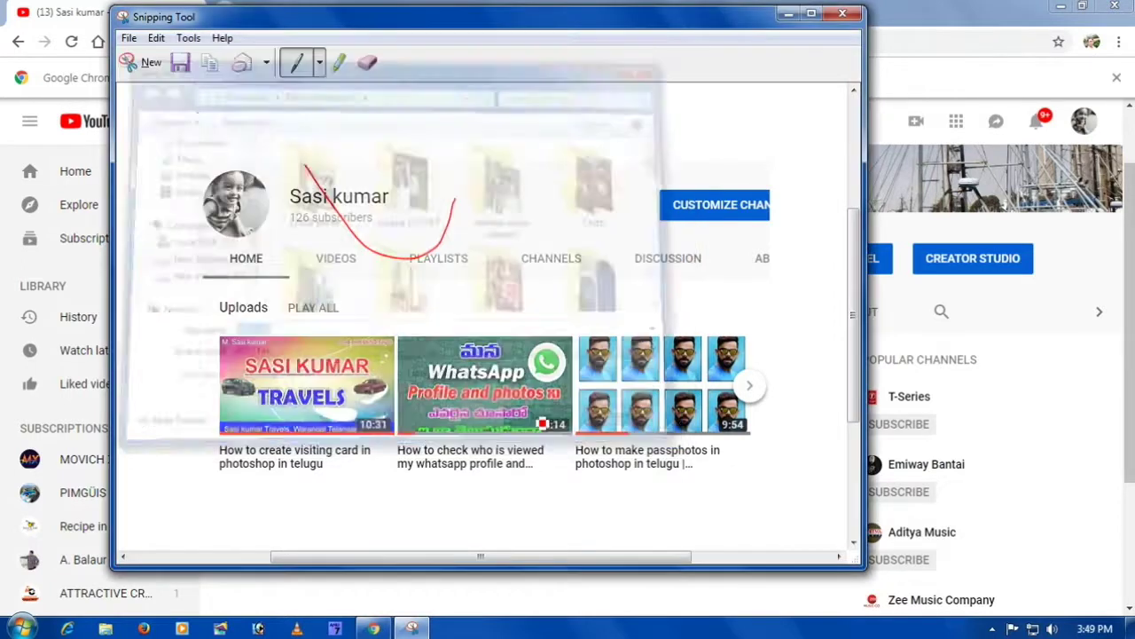
pyautogui.click(844, 13)
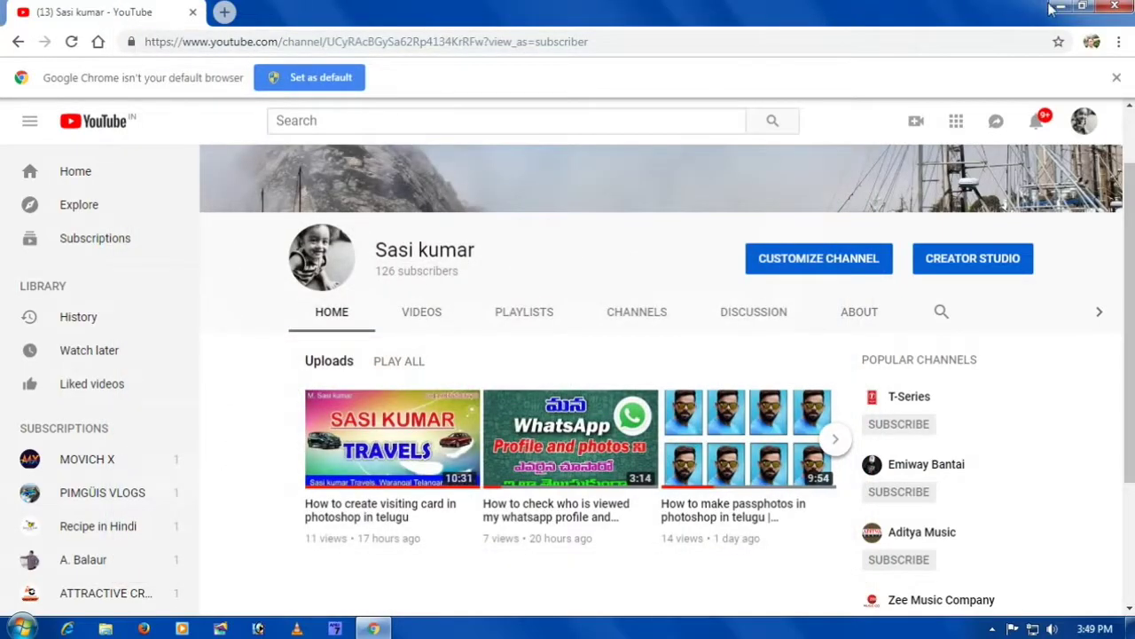
# Minimize Chrome, then open Computer, New Volume (D:) and the saved myyyyy image.
pyautogui.click(1060, 6)
pyautogui.rightClick(485, 191)
pyautogui.doubleClick(30, 89)
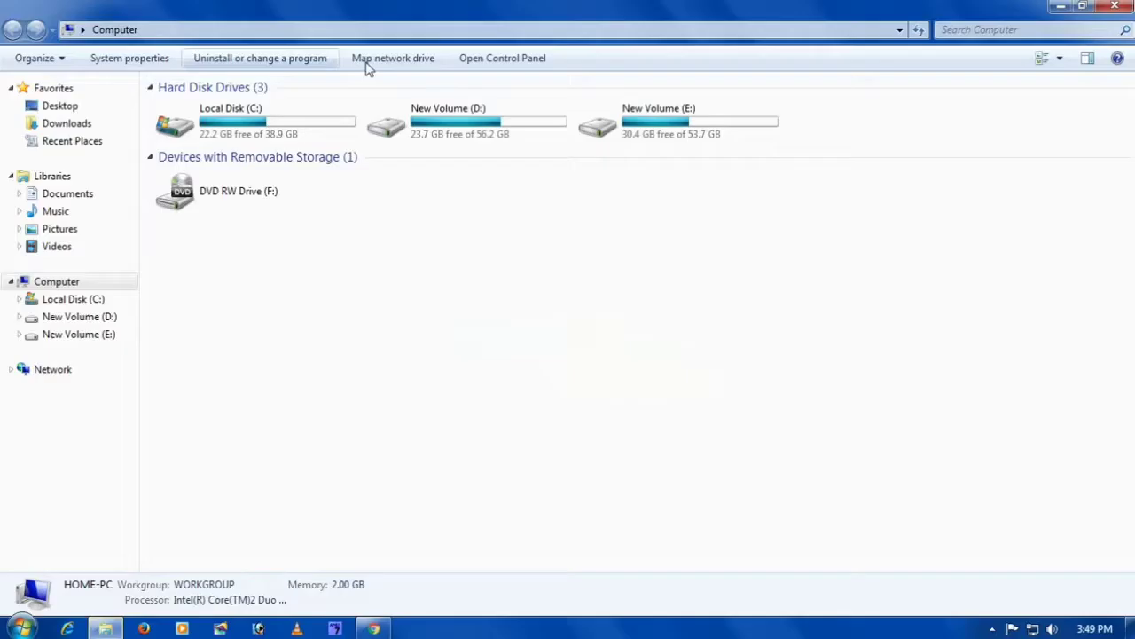
pyautogui.doubleClick(479, 126)
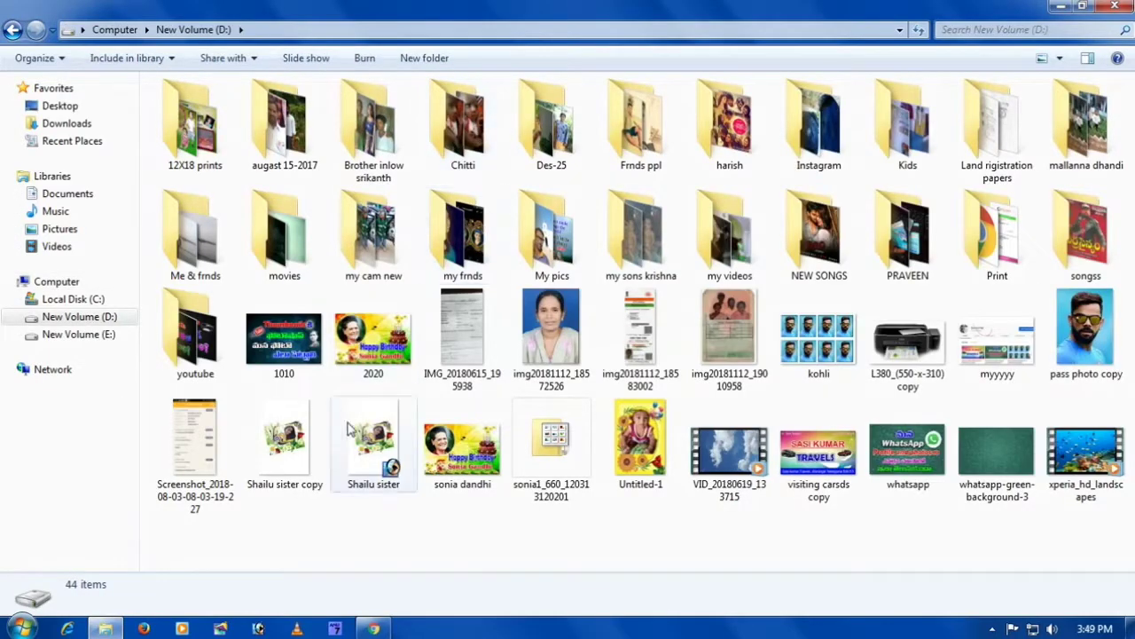
pyautogui.doubleClick(997, 337)
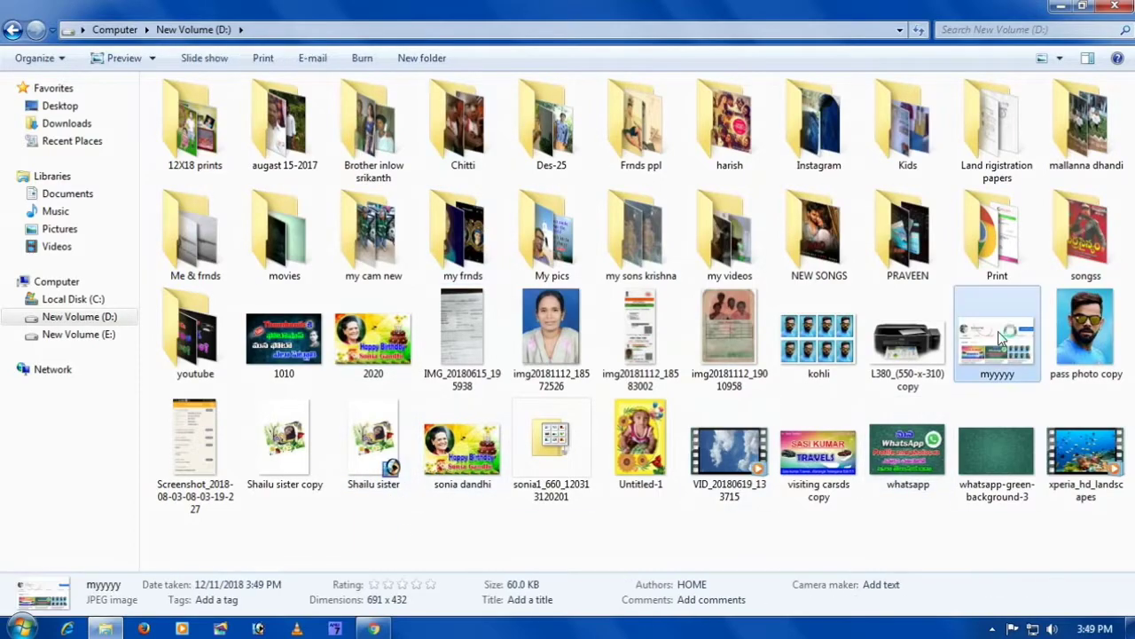